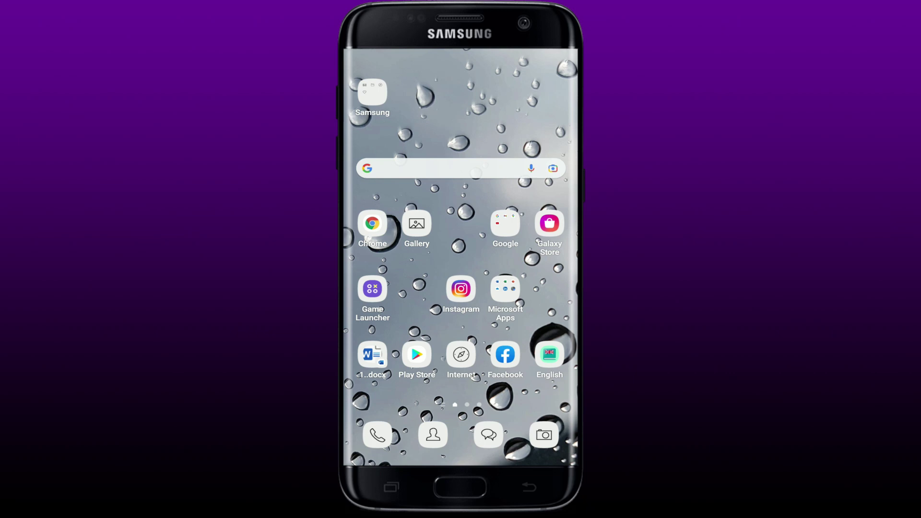
Search the Play Store for 'facebook' and open the Facebook app listing.
left_click(416, 354)
left_click(372, 65)
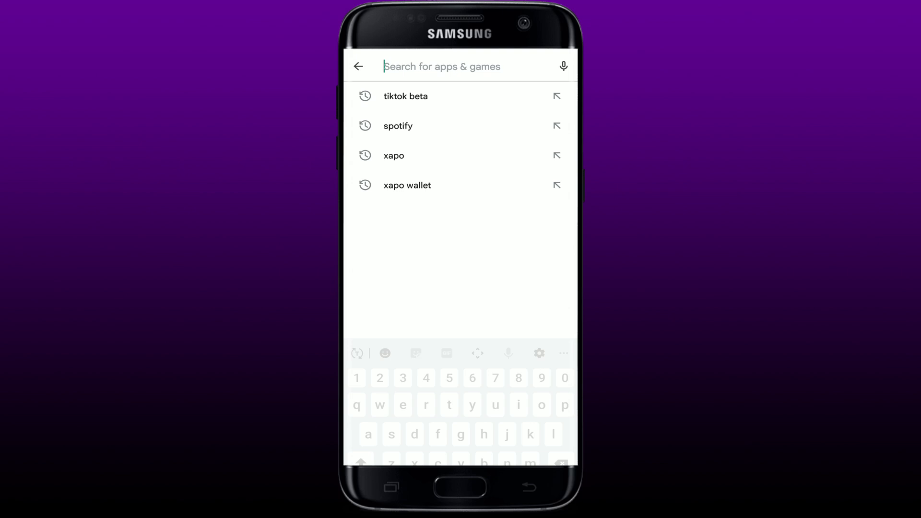
type("fac")
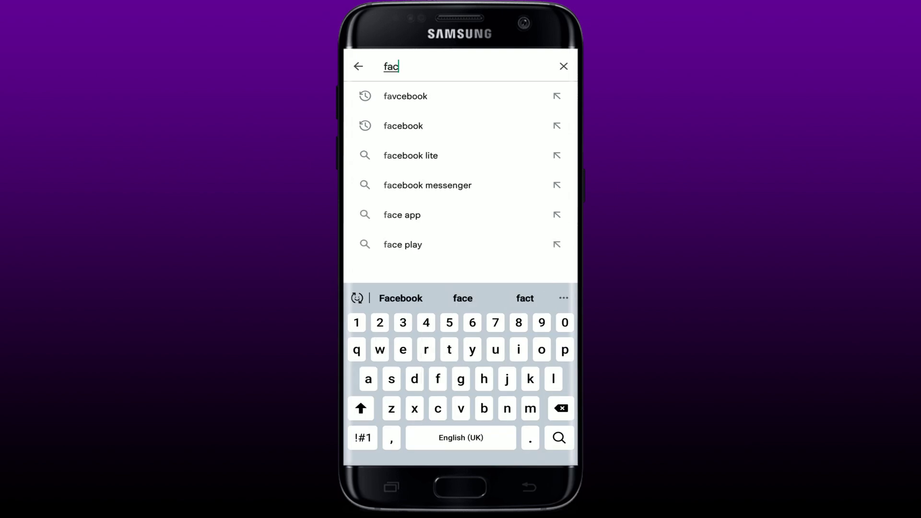
type("eb")
left_click(403, 96)
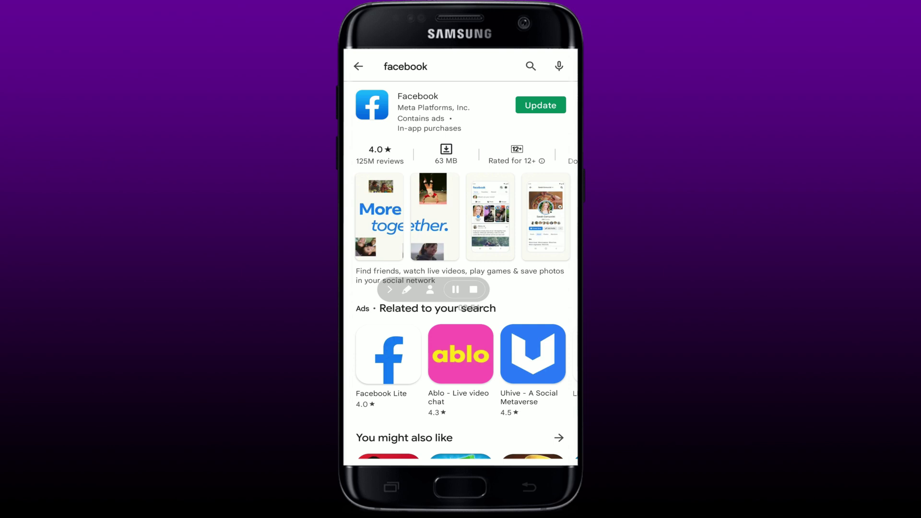
Force-stop Facebook from Settings > Apps > Facebook, confirming with OK.
key("Home")
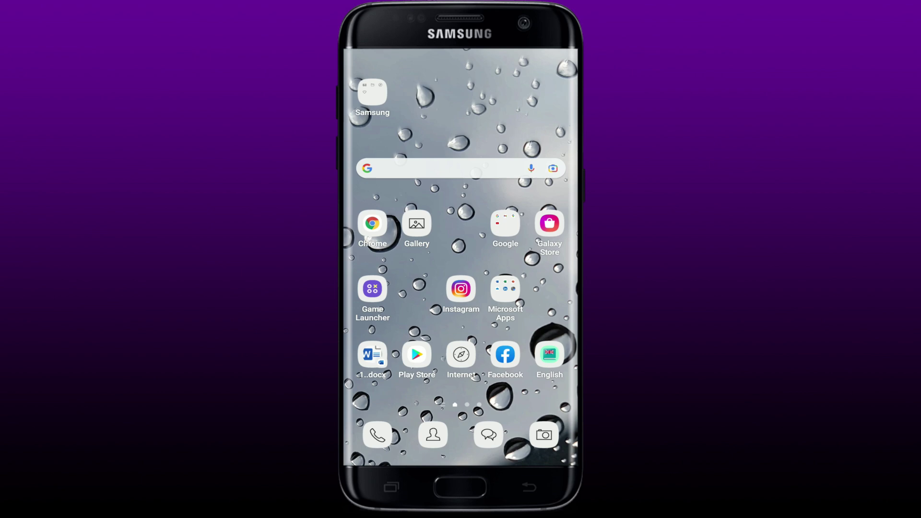
left_click_drag(461, 359, 461, 144)
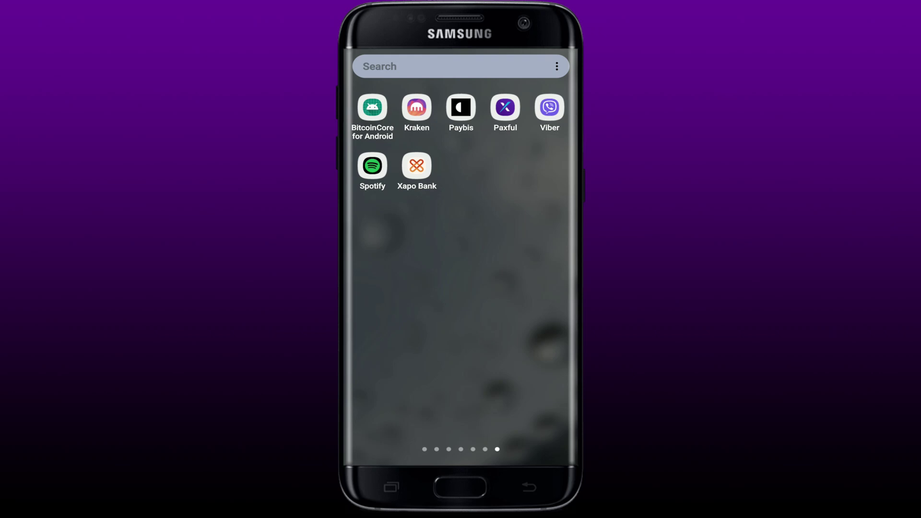
left_click_drag(375, 288, 546, 288)
left_click_drag(374, 288, 547, 287)
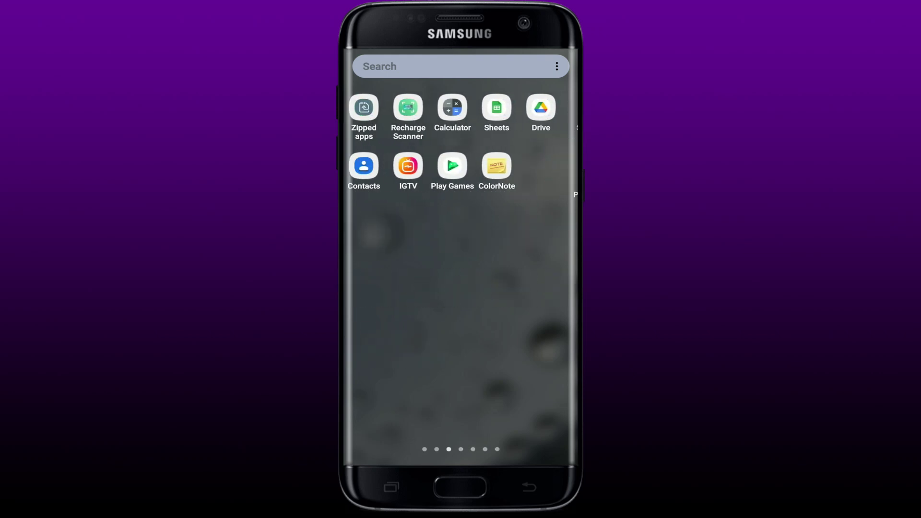
left_click(461, 108)
scroll(460, 288, "down", 5)
scroll(460, 288, "down", 4)
scroll(460, 287, "down", 5)
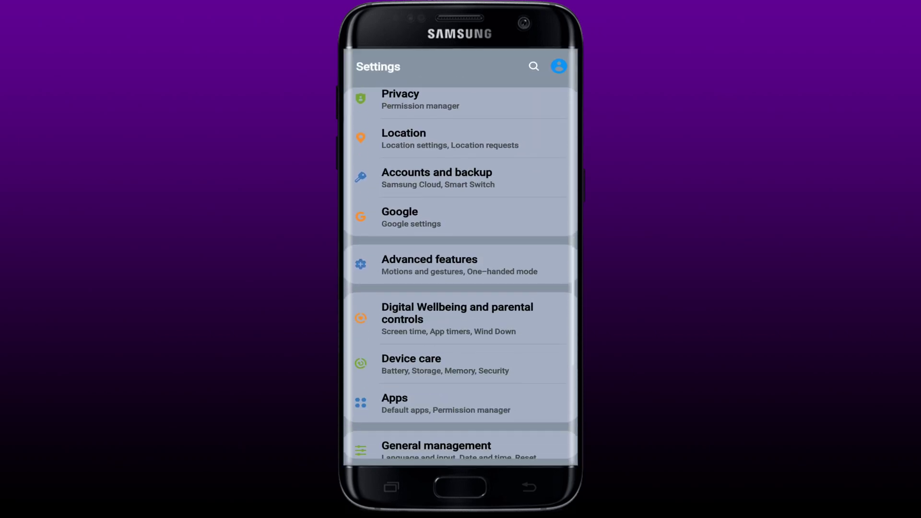
scroll(461, 288, "down", 4)
left_click(461, 283)
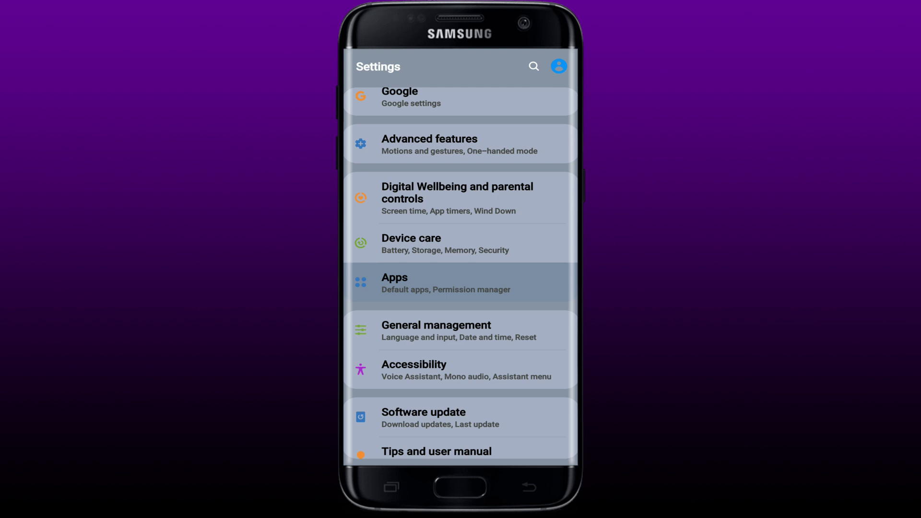
scroll(461, 288, "down", 2)
scroll(460, 288, "down", 2)
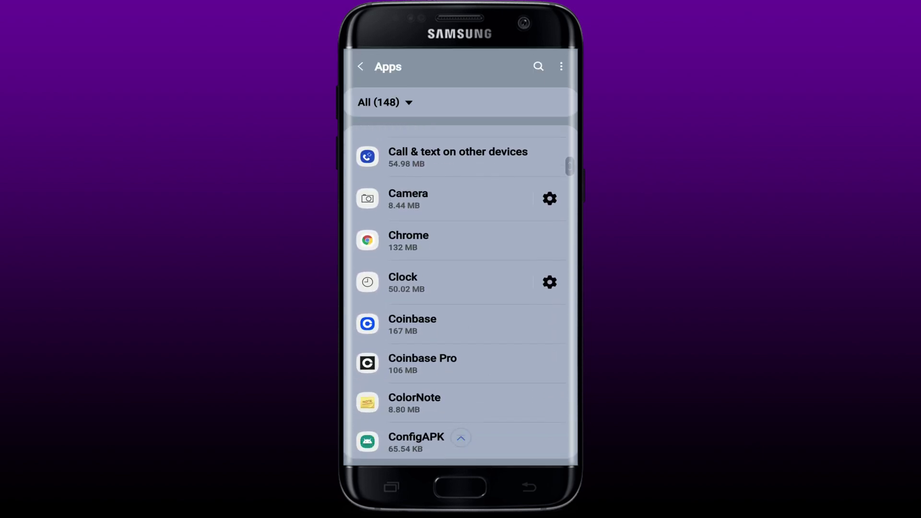
scroll(461, 288, "down", 3)
scroll(460, 288, "down", 3)
scroll(460, 288, "down", 4)
scroll(460, 288, "down", 3)
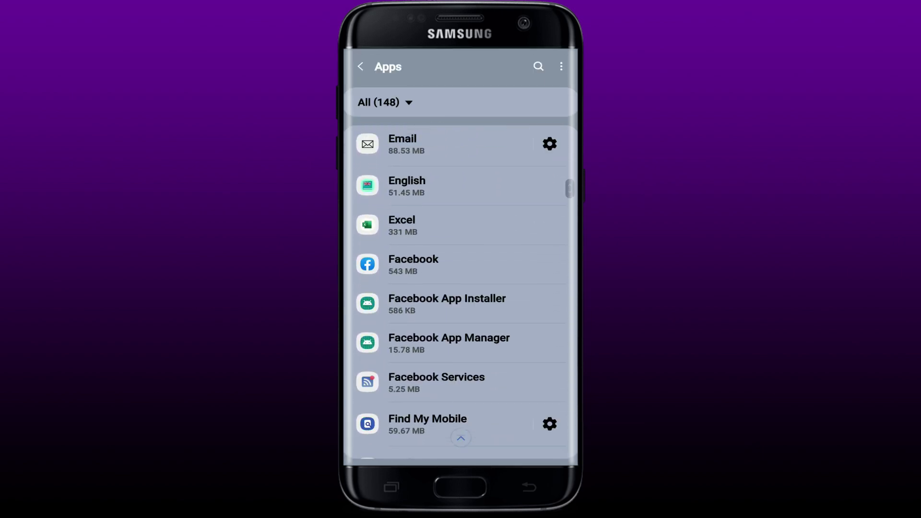
left_click(461, 263)
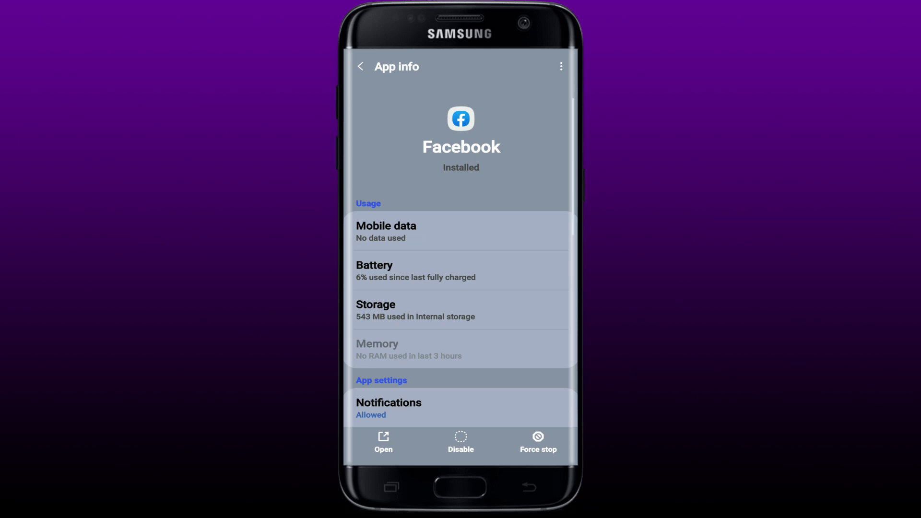
left_click(538, 442)
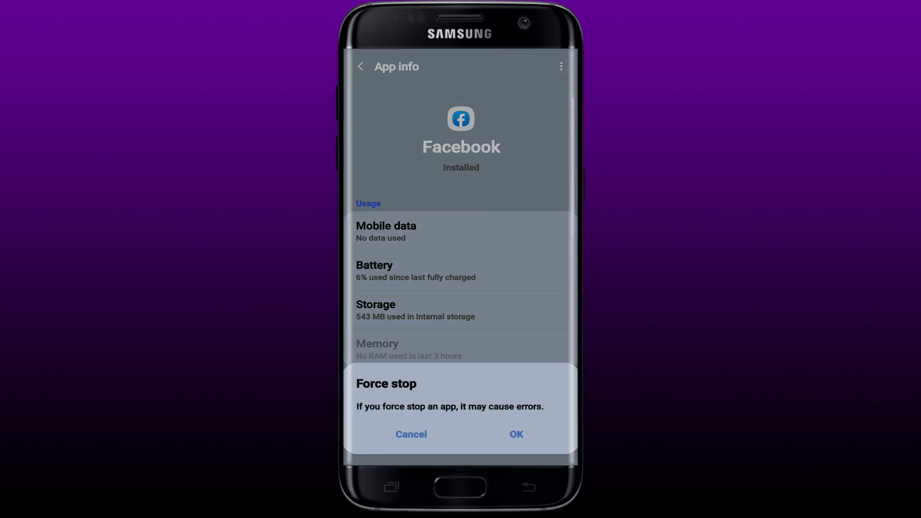
left_click(516, 430)
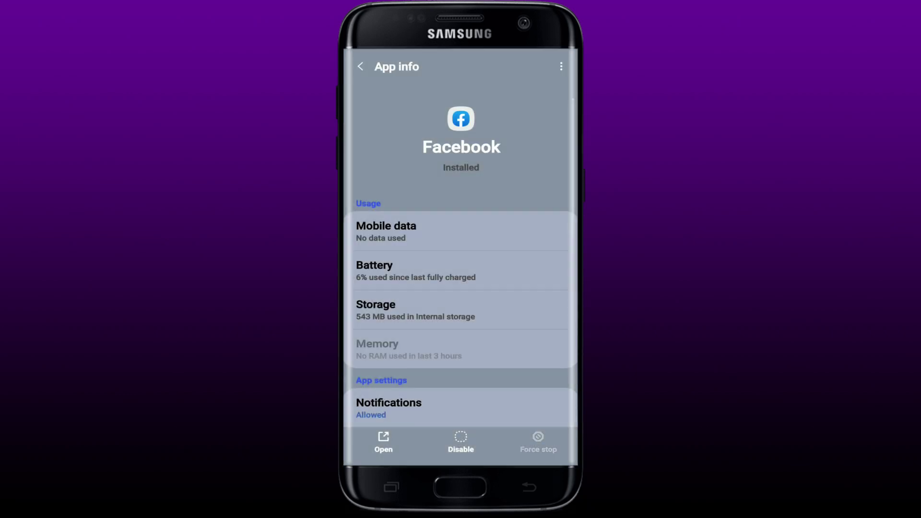
Clear Facebook's cache on its Storage page, dropping Cache to 0 B.
left_click(415, 310)
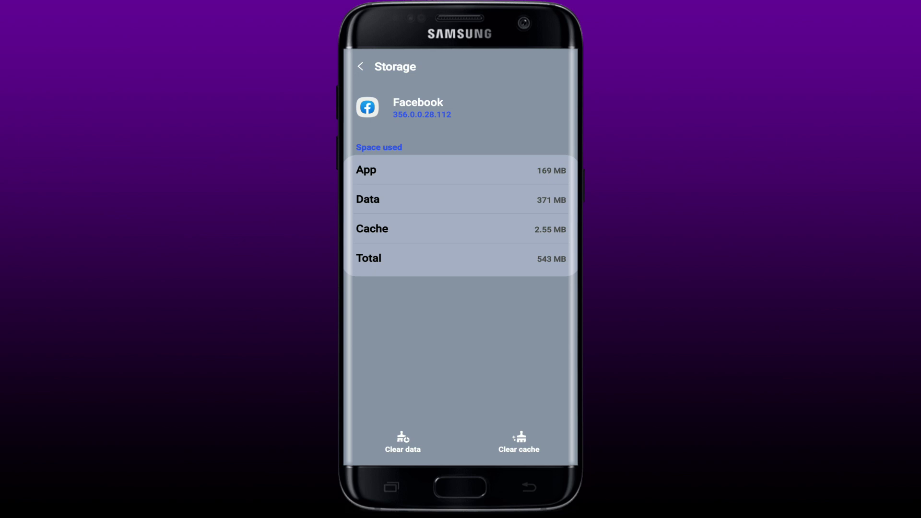
left_click(519, 442)
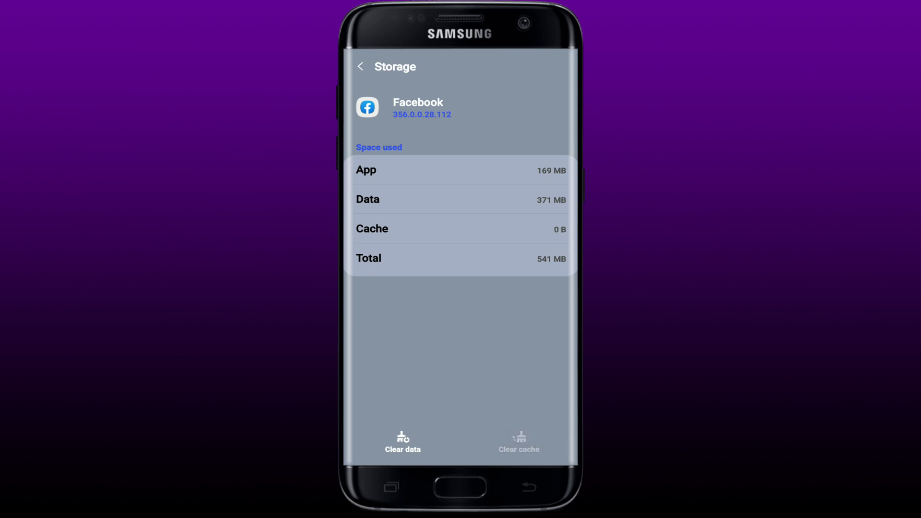